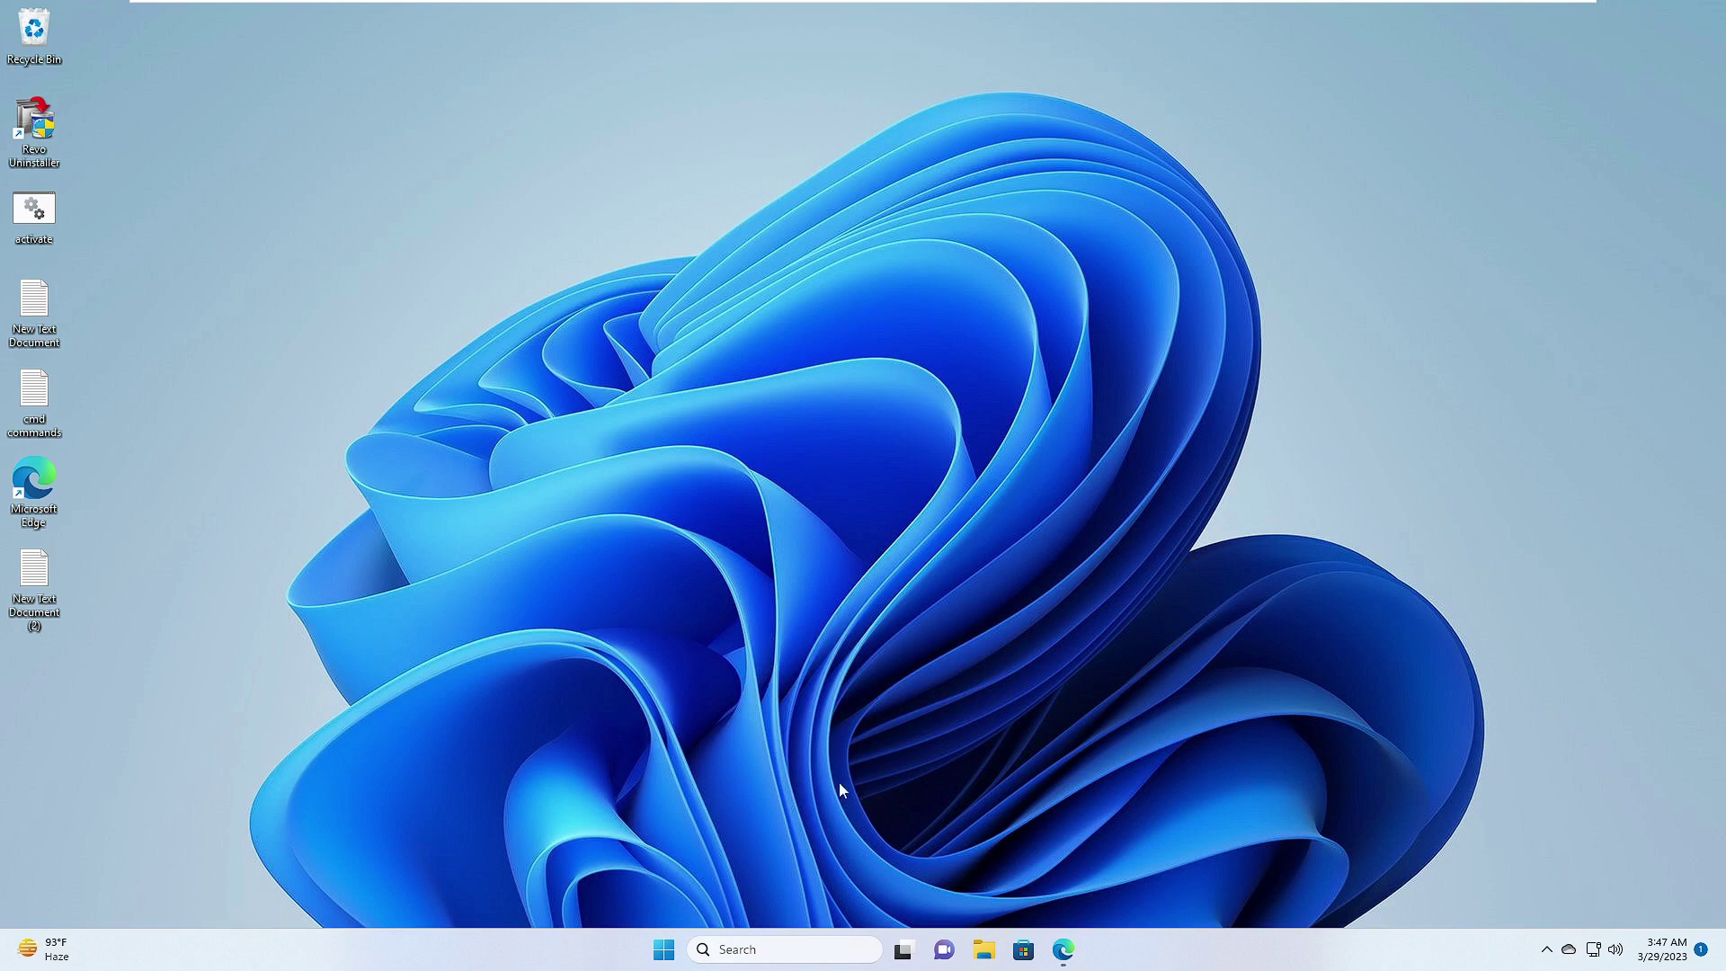
- Go to Accounts > Other users in Settings and start adding a new user
{"action": "right_click", "coordinate": [662, 950]}
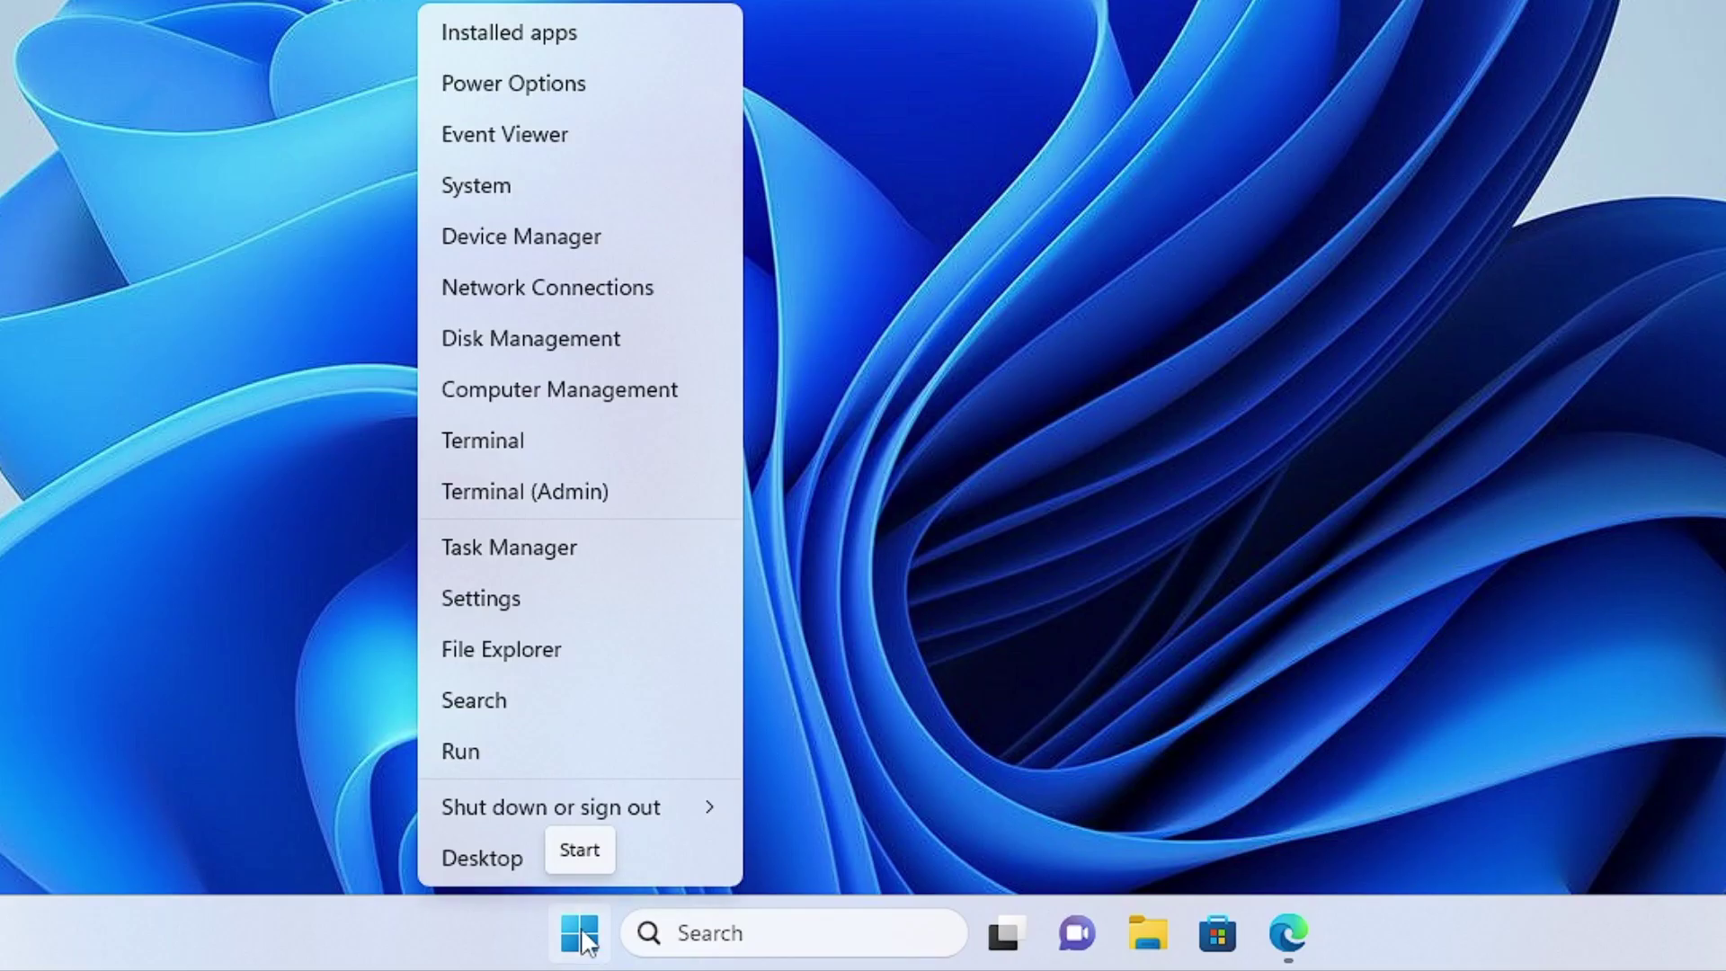
{"action": "left_click", "coordinate": [506, 600]}
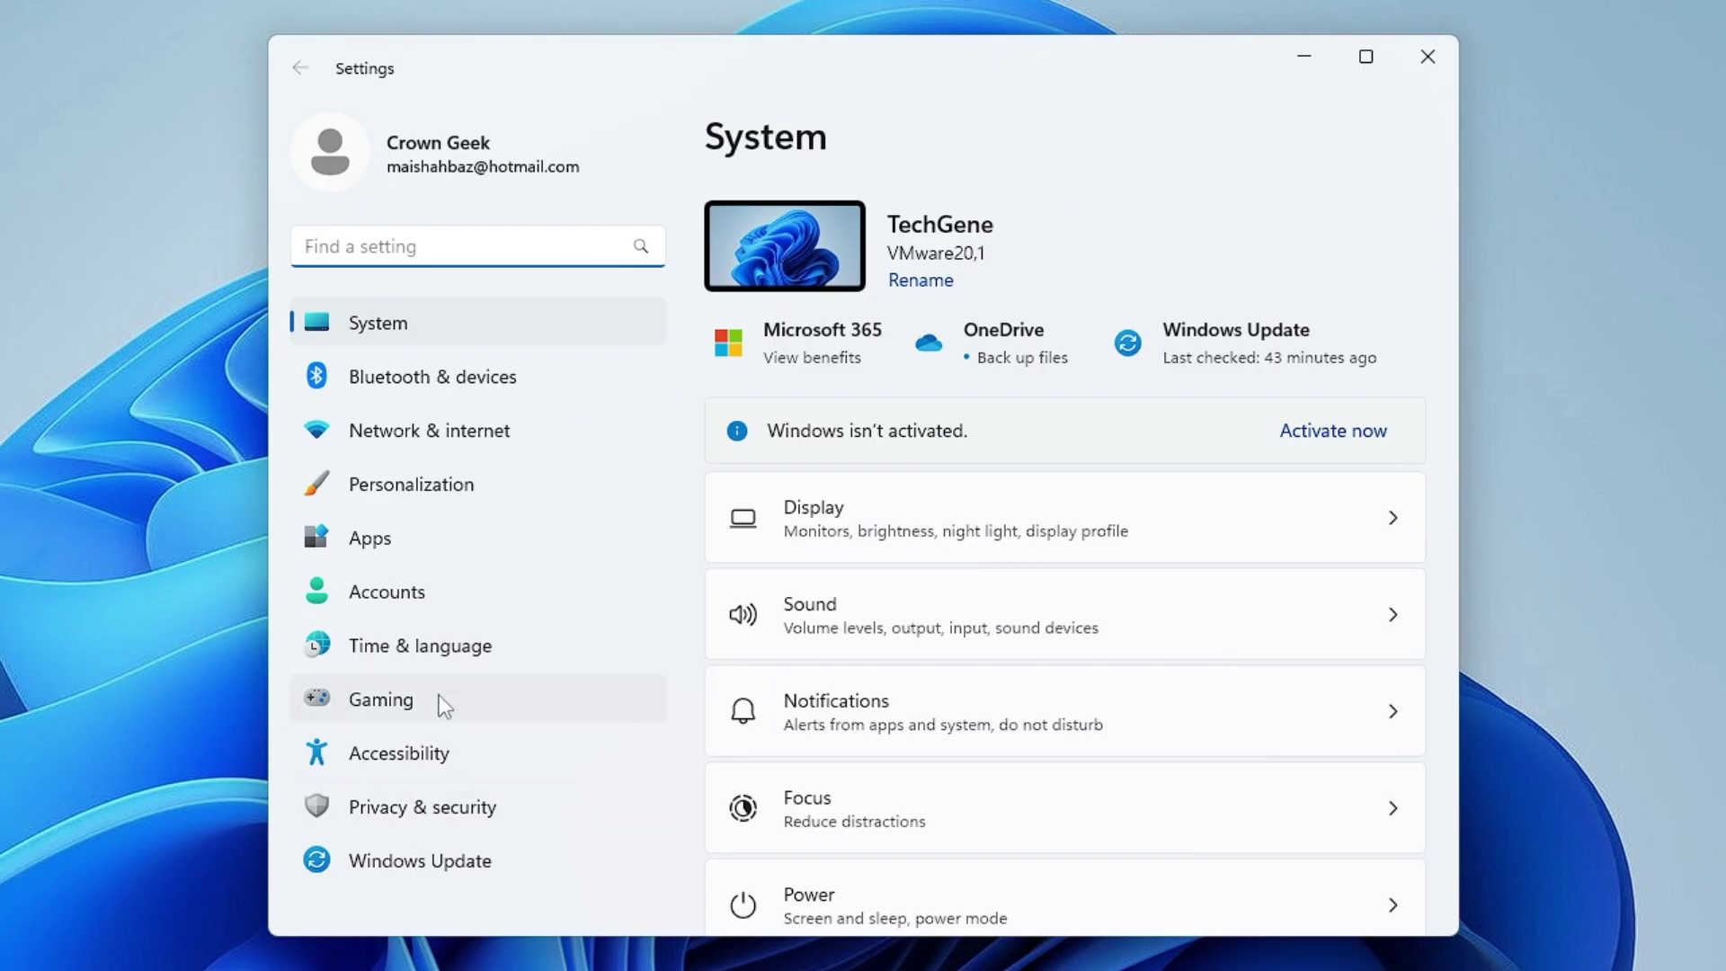
{"action": "left_click", "coordinate": [417, 599]}
{"action": "scroll", "coordinate": [835, 589], "scroll_direction": "down", "scroll_amount": 5}
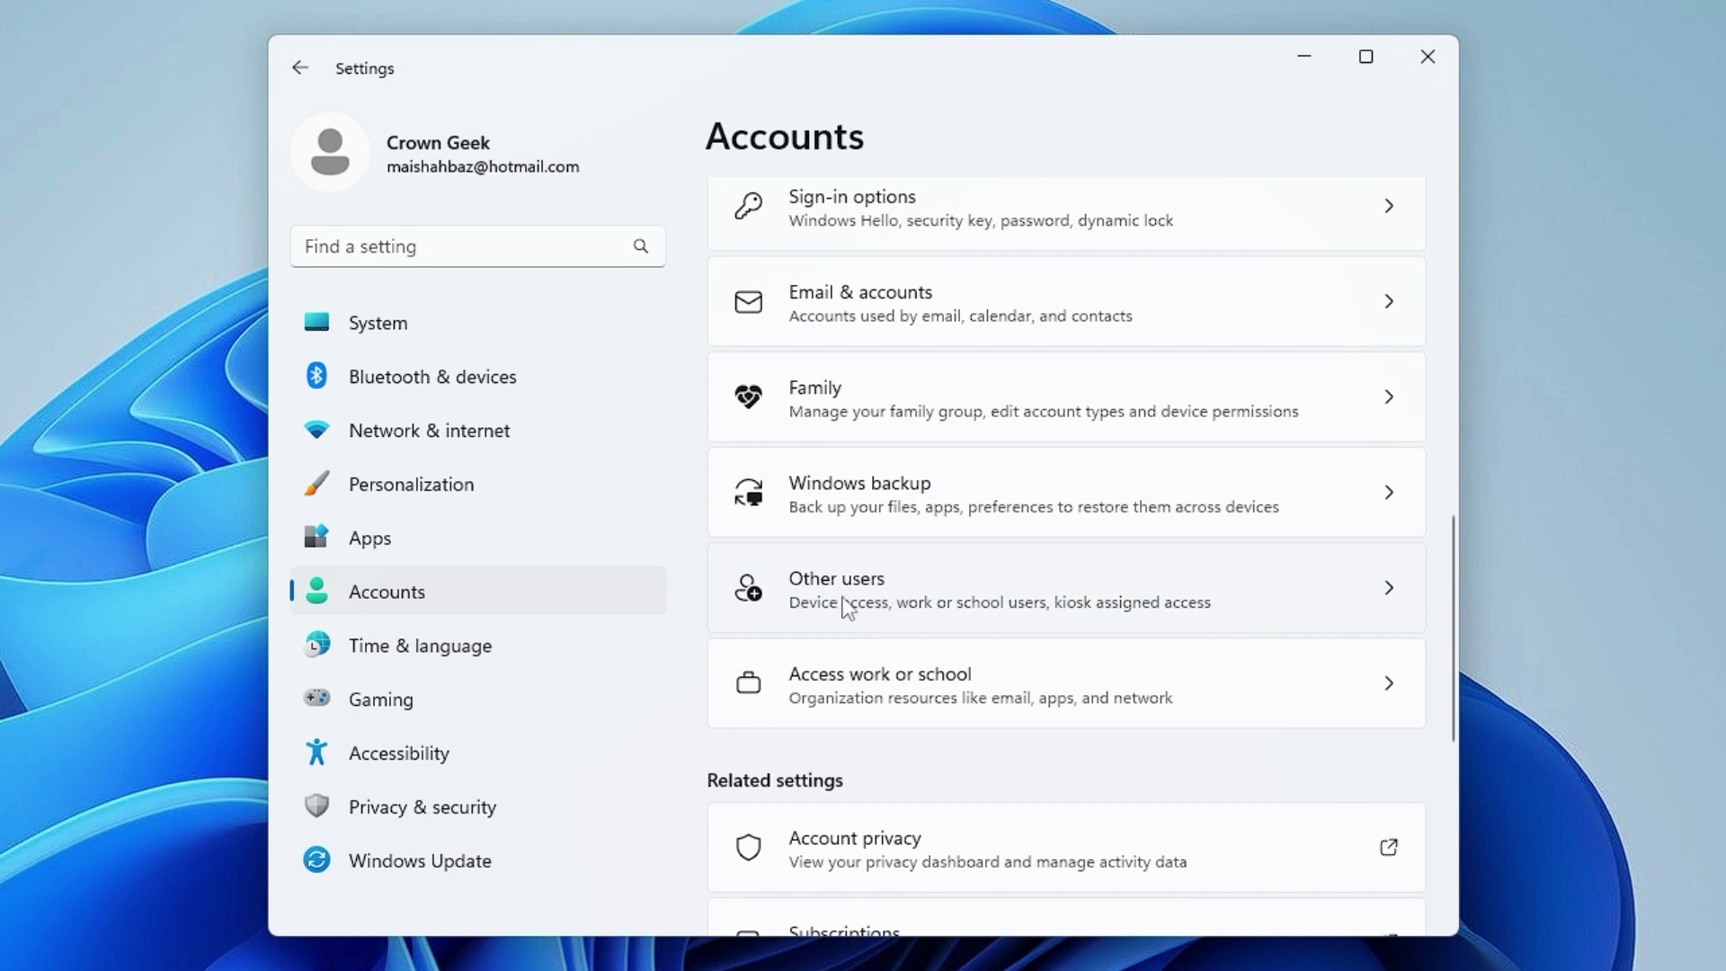
{"action": "left_click", "coordinate": [929, 586]}
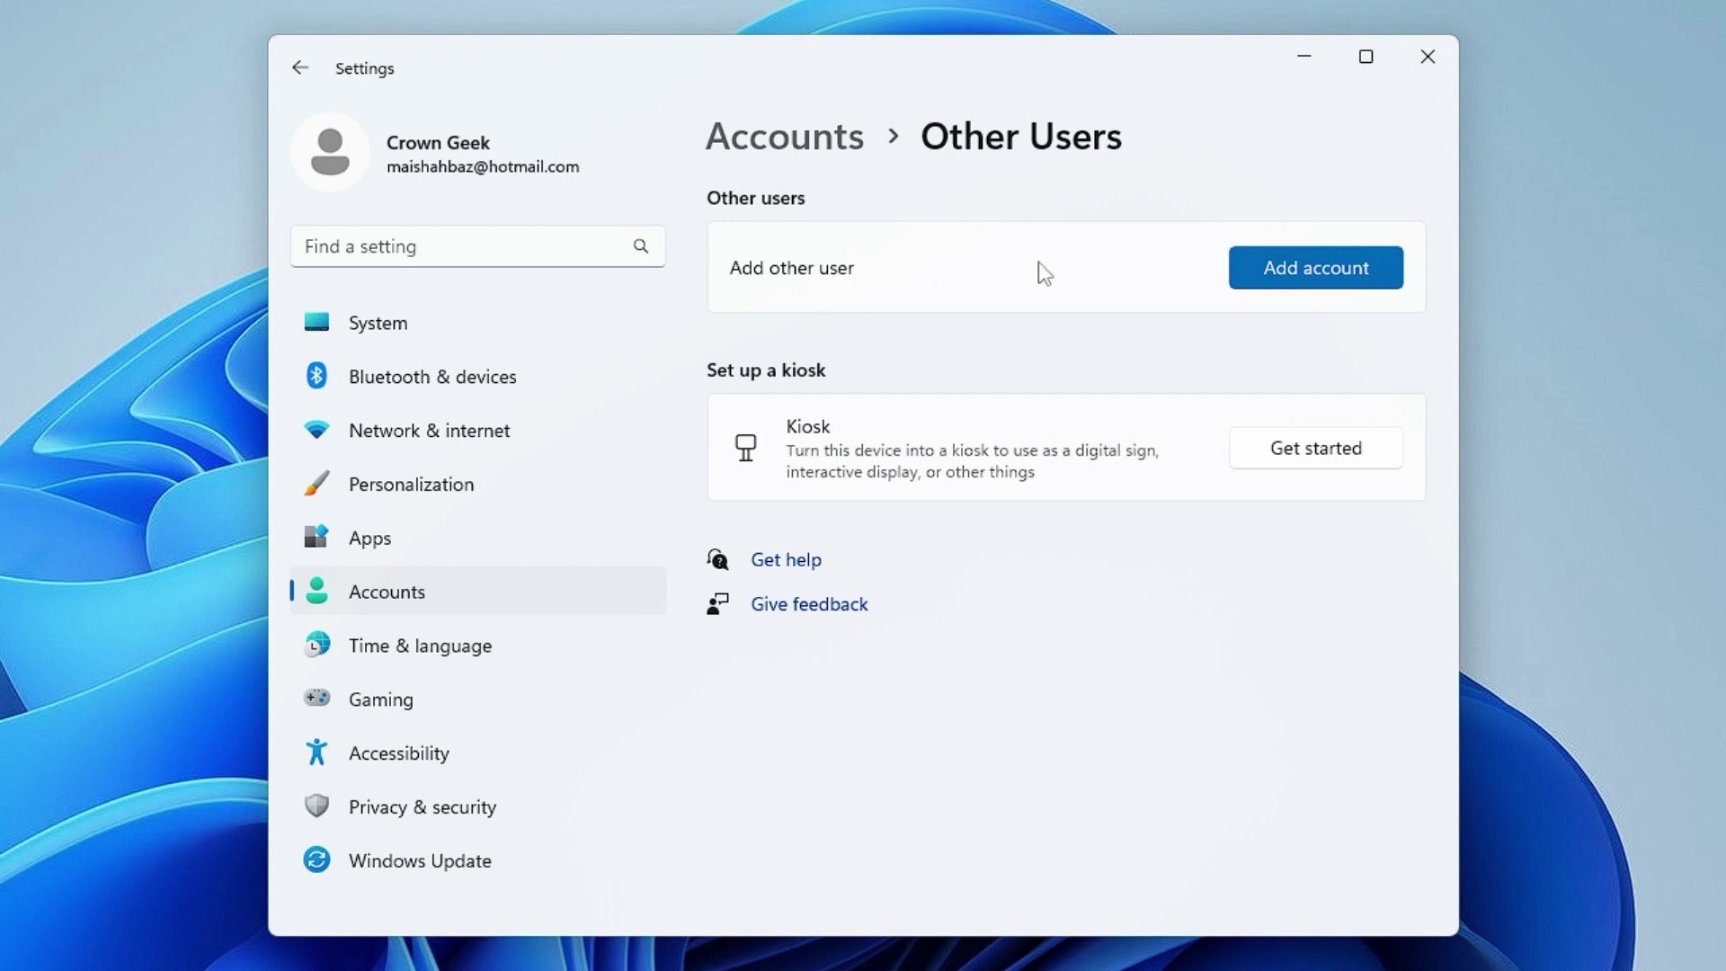
{"action": "left_click", "coordinate": [1314, 270]}
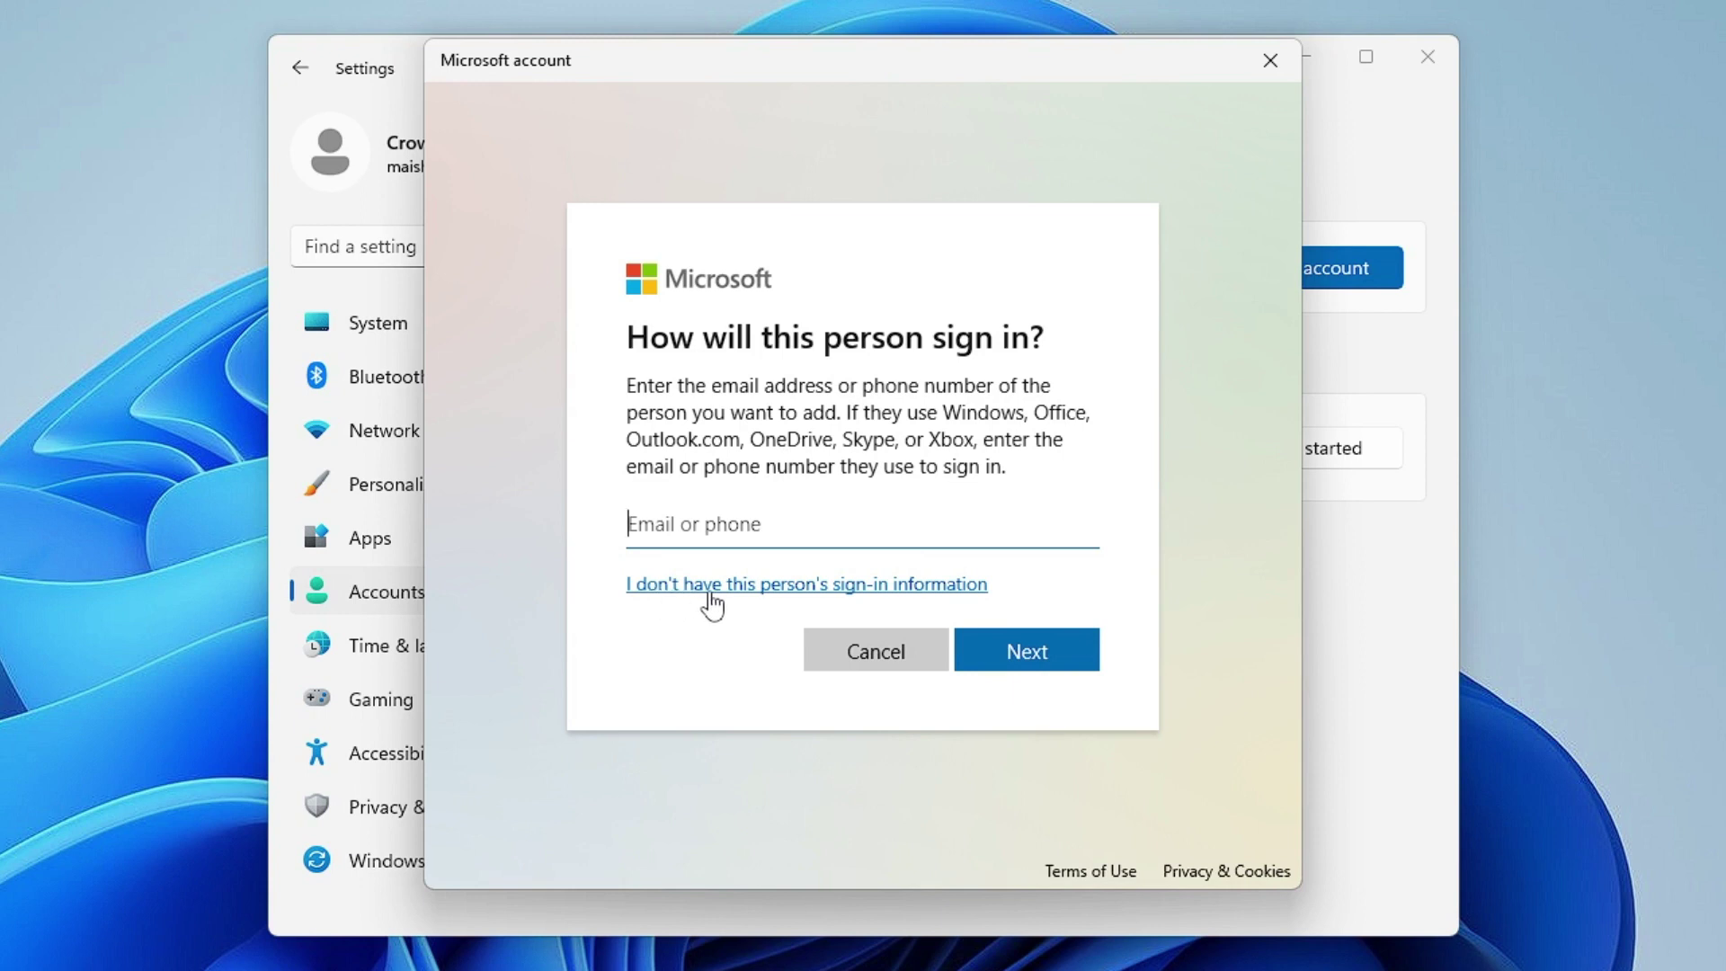
- Skip the sign-in information and choose a local user without a Microsoft account
{"action": "left_click", "coordinate": [882, 589]}
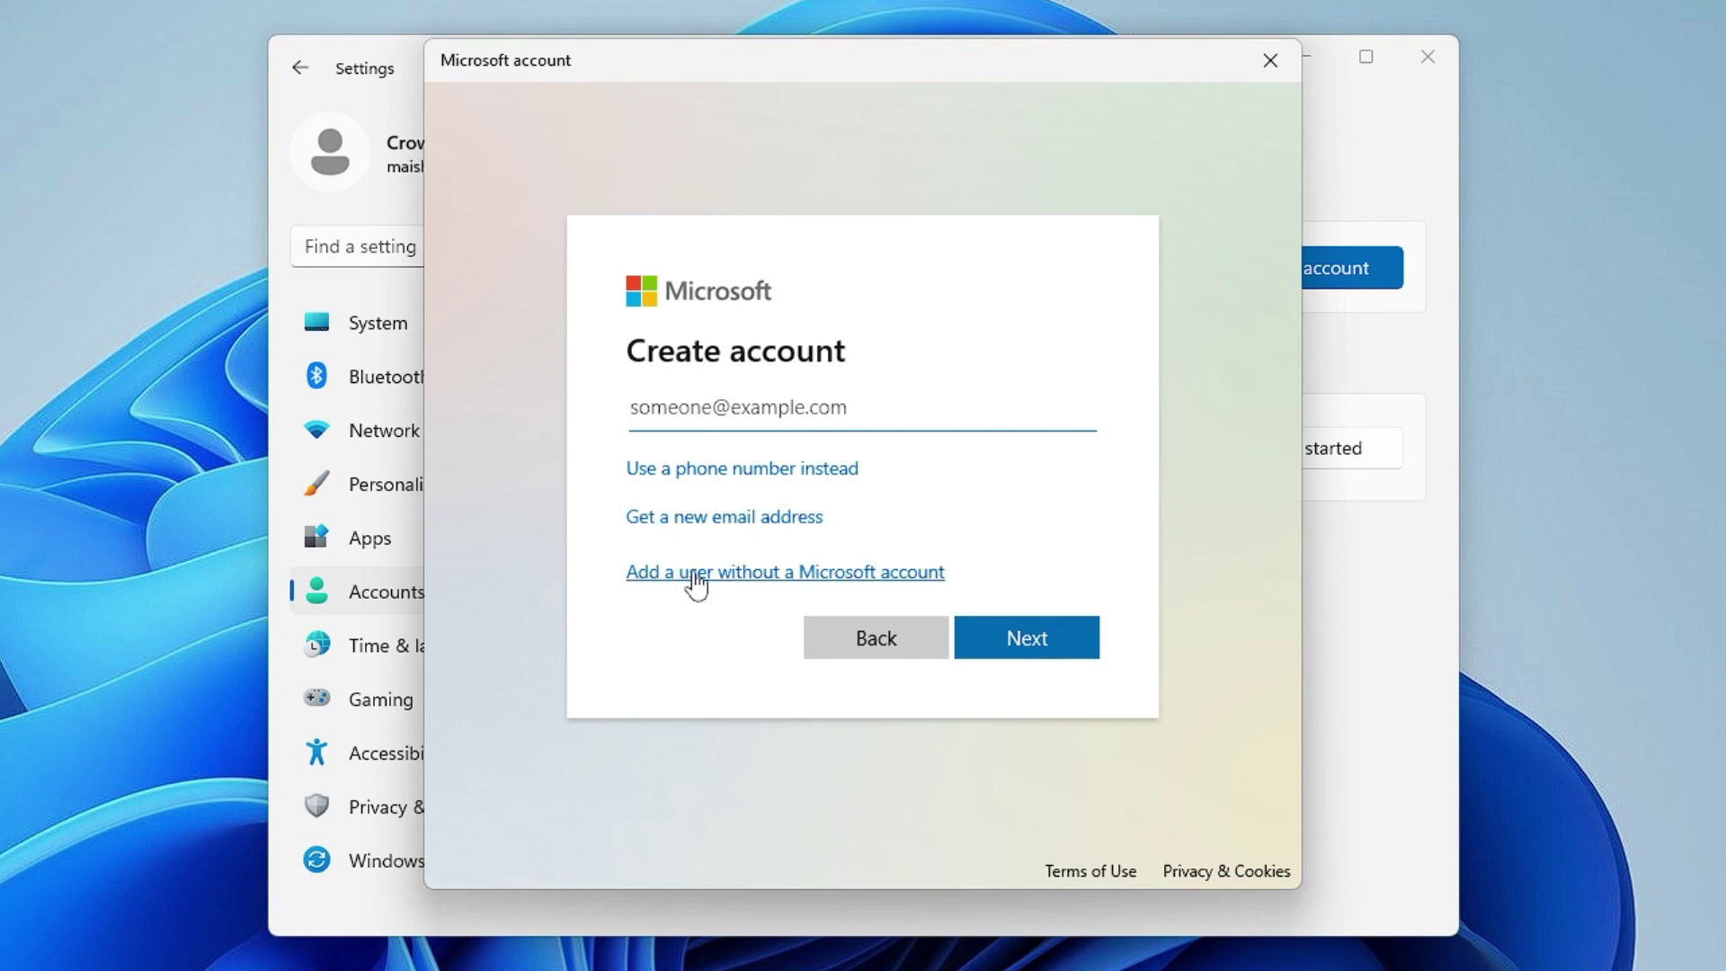
{"action": "left_click", "coordinate": [902, 586]}
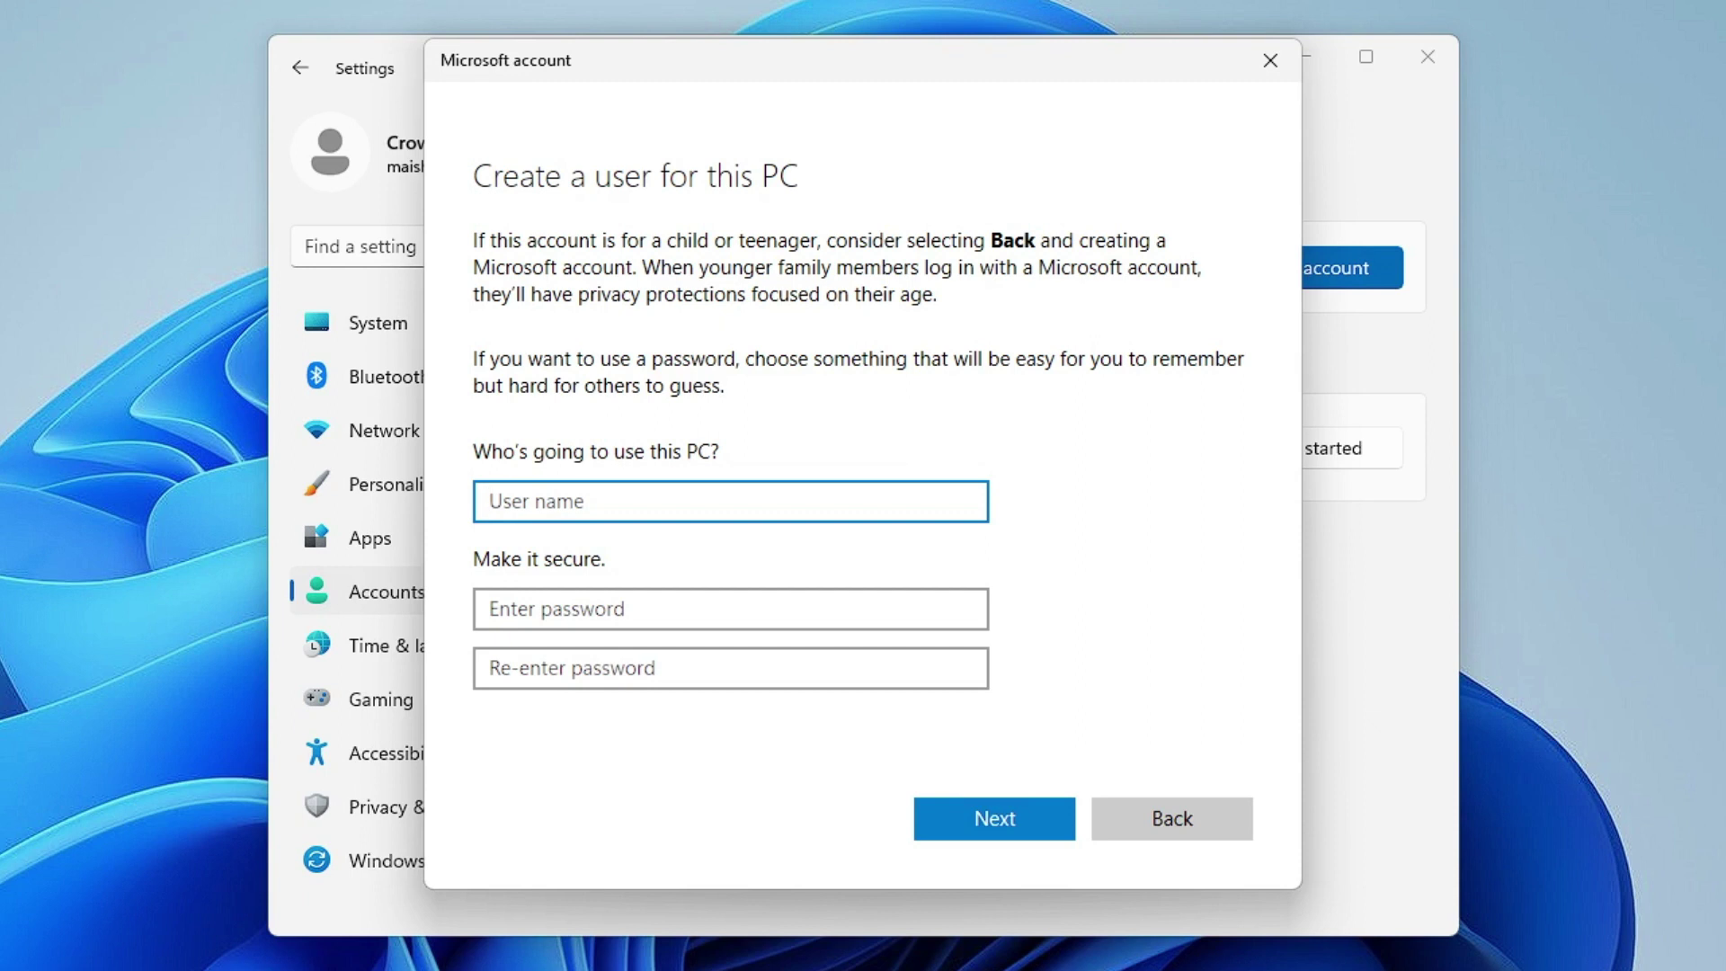
{"action": "type", "text": "Gene 2"}
- Enter user name 'Gene 2' and its password in both password fields
{"action": "left_click", "coordinate": [681, 601]}
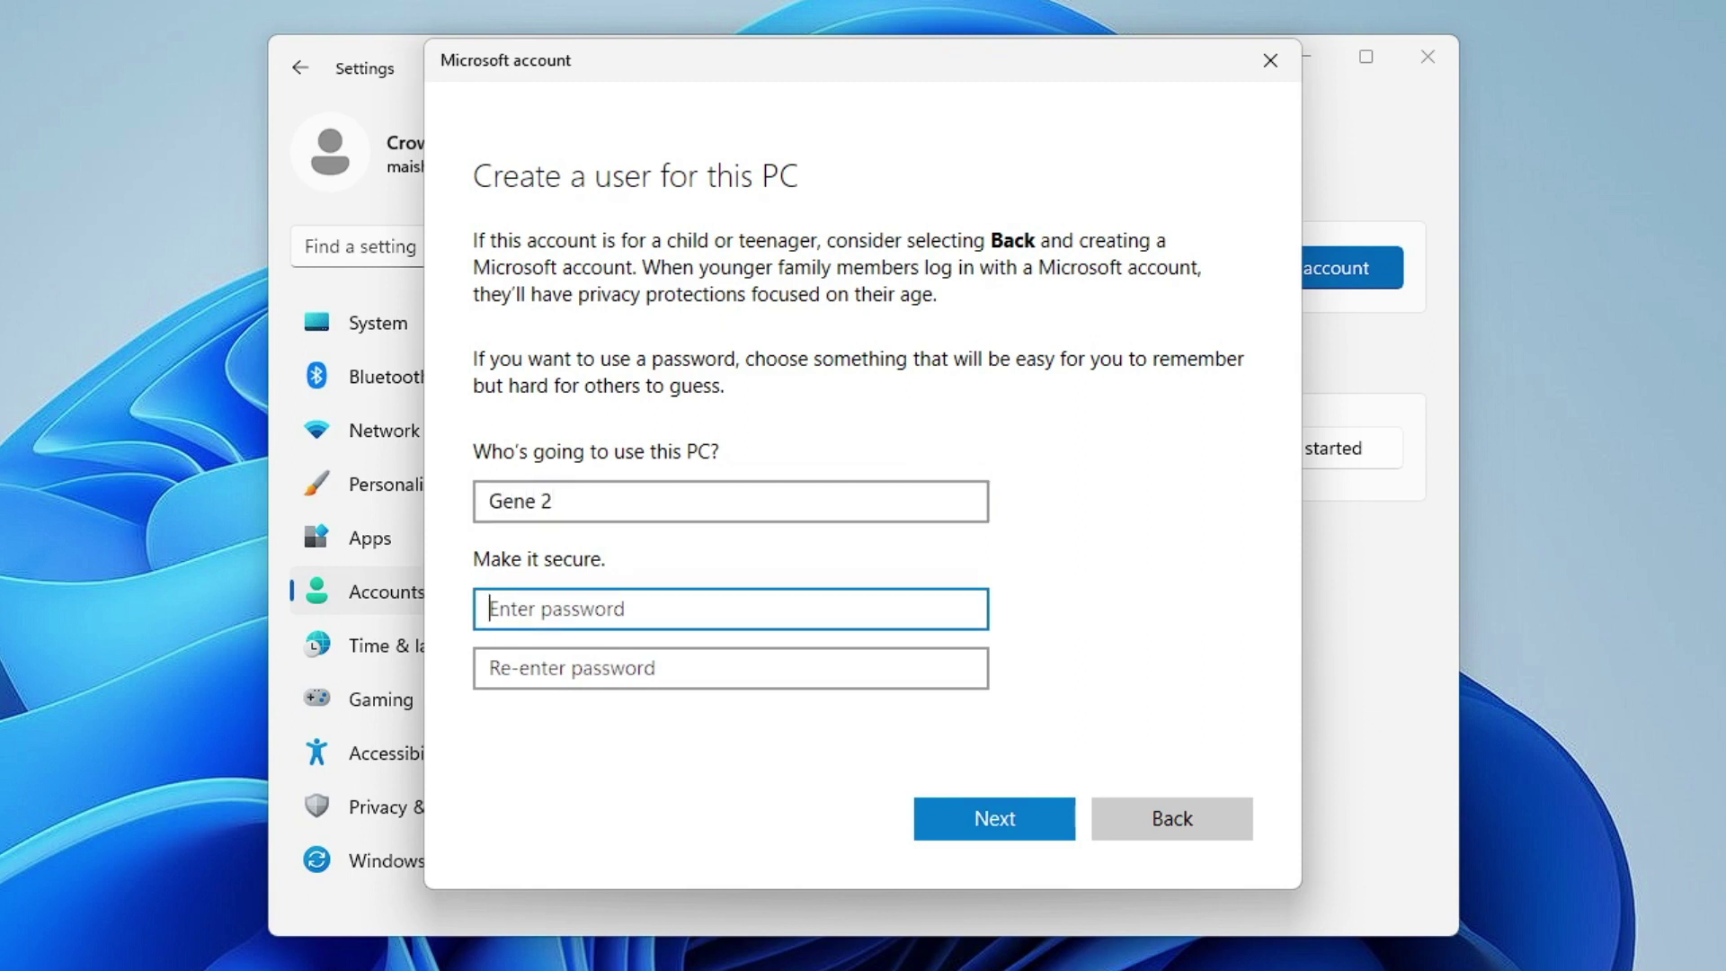
{"action": "type", "text": "••••••••"}
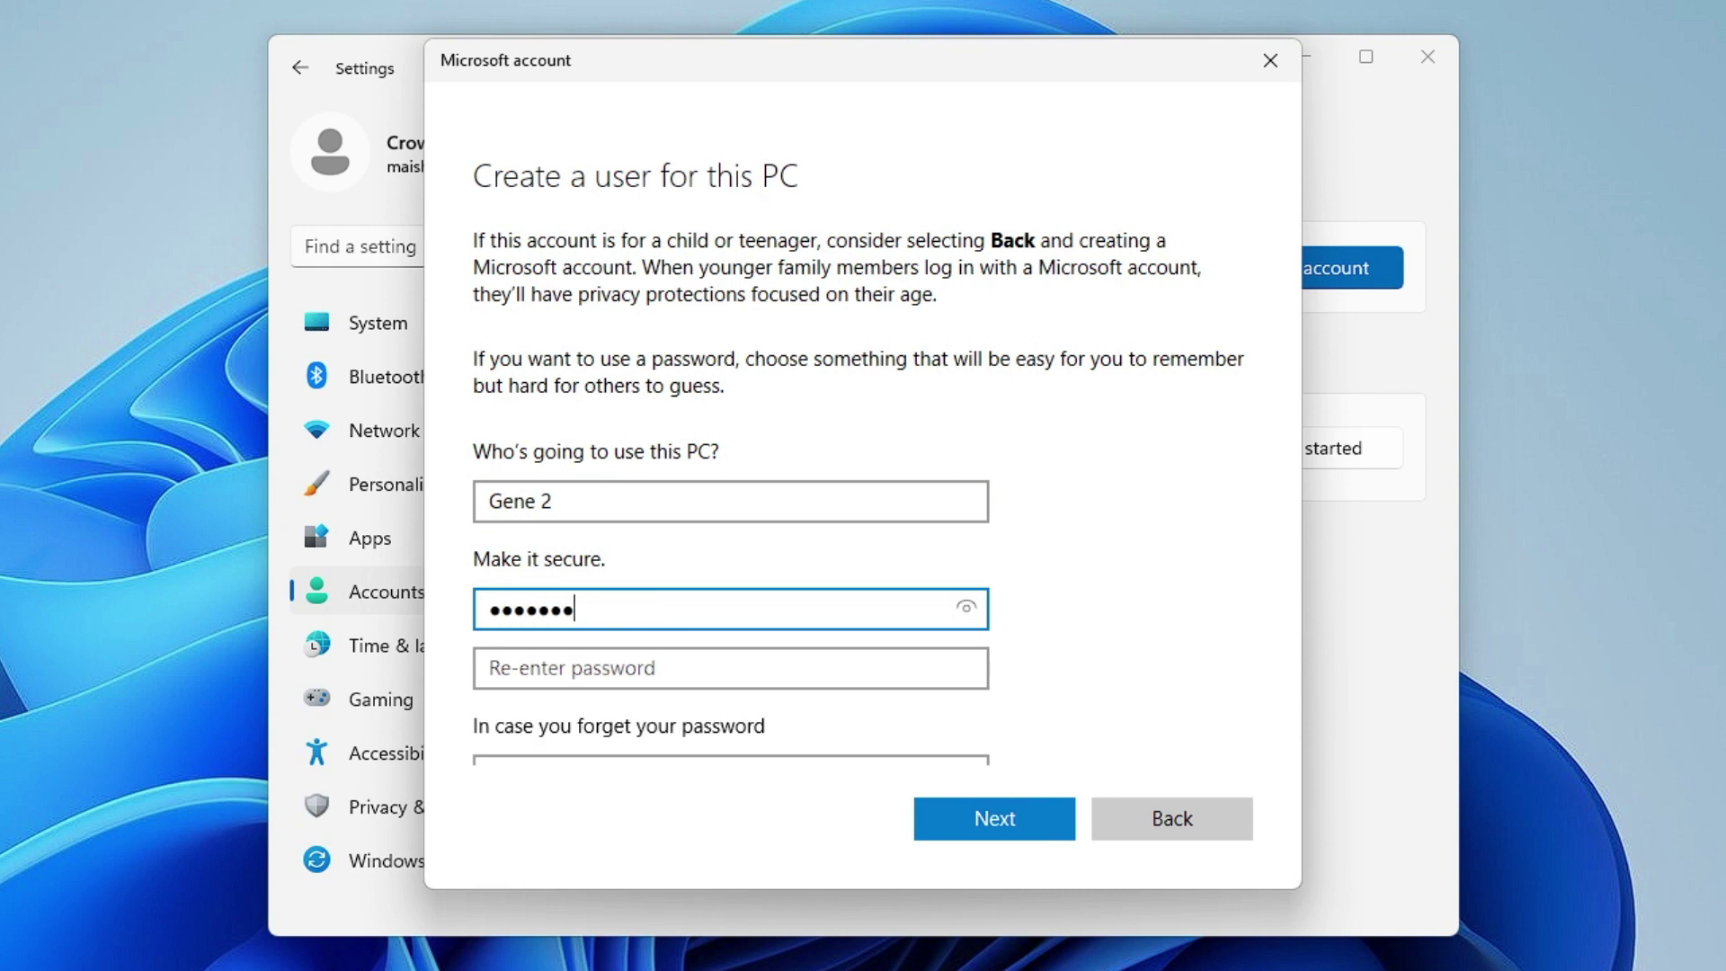
{"action": "type", "text": "••"}
{"action": "key", "text": "Tab"}
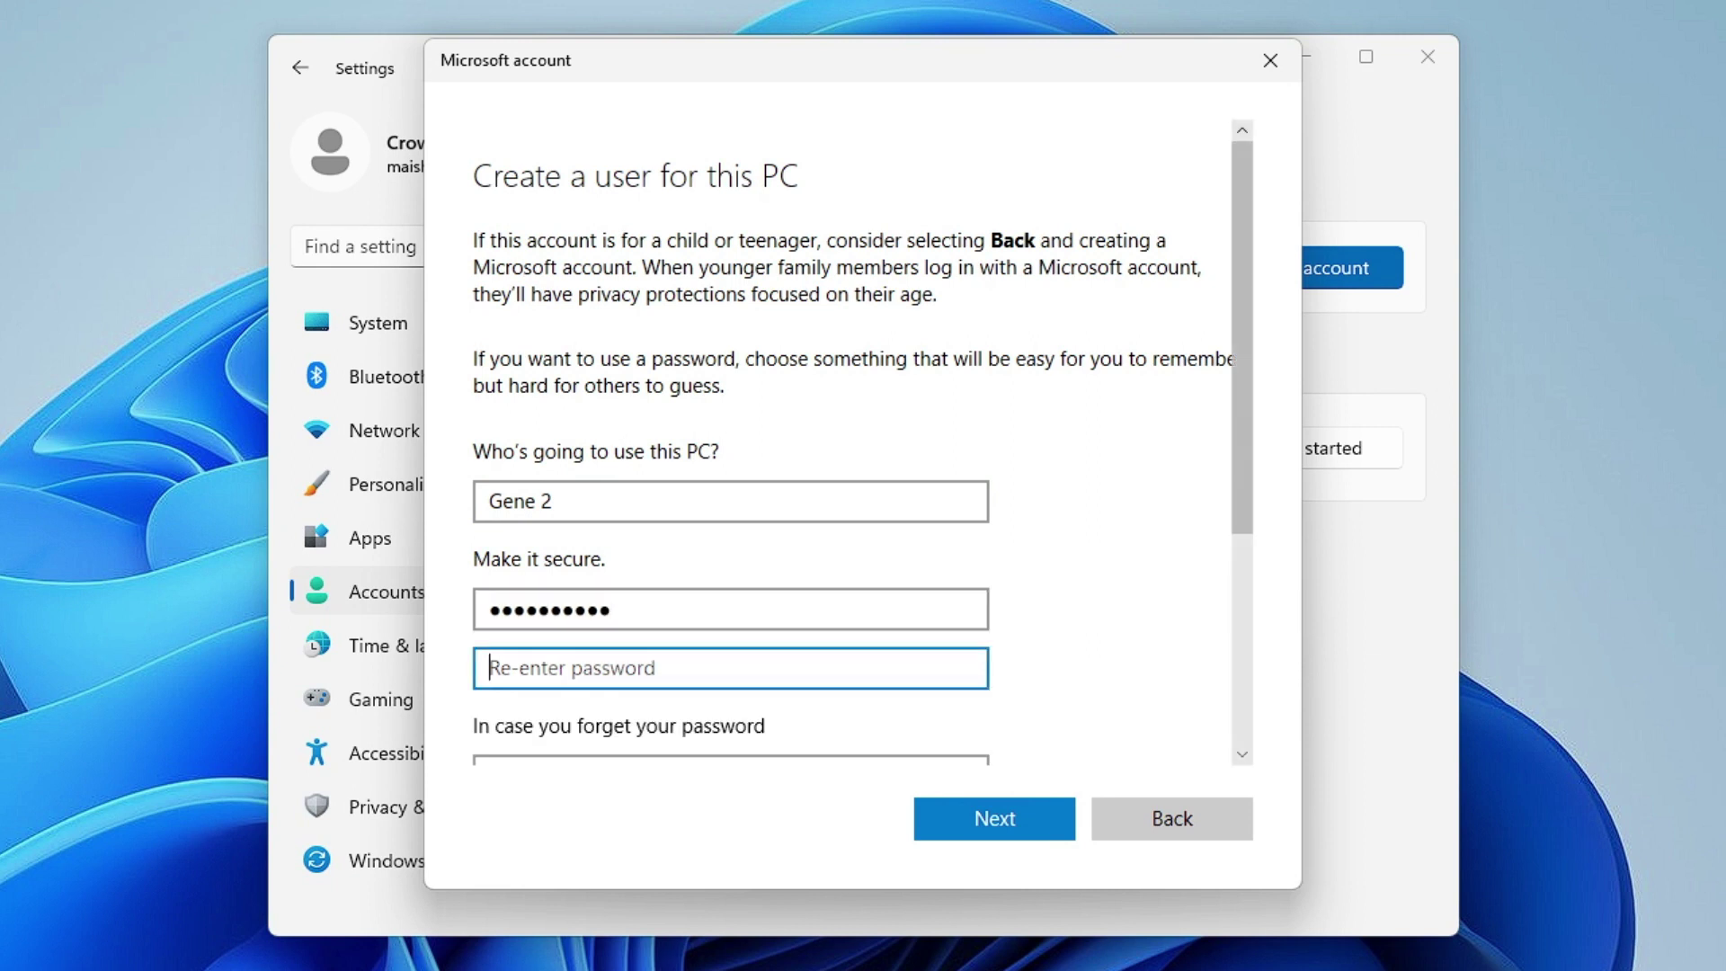
{"action": "type", "text": "•••••"}
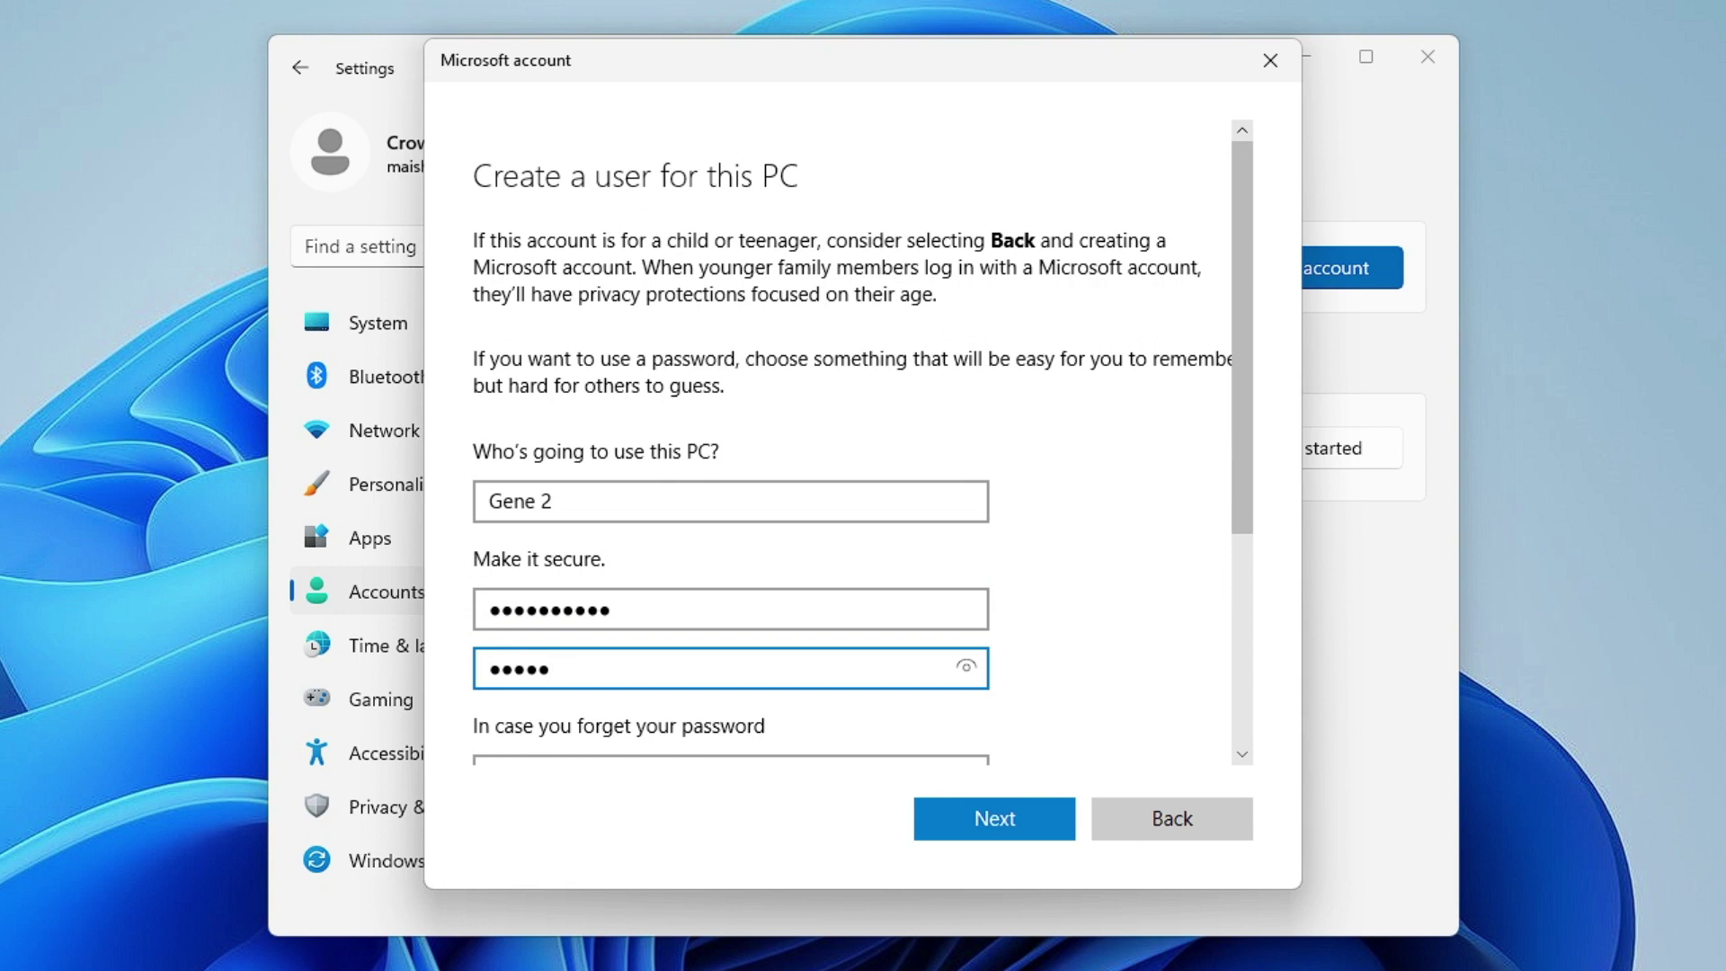
{"action": "type", "text": "•••••"}
{"action": "scroll", "coordinate": [667, 609], "scroll_direction": "down", "scroll_amount": 2}
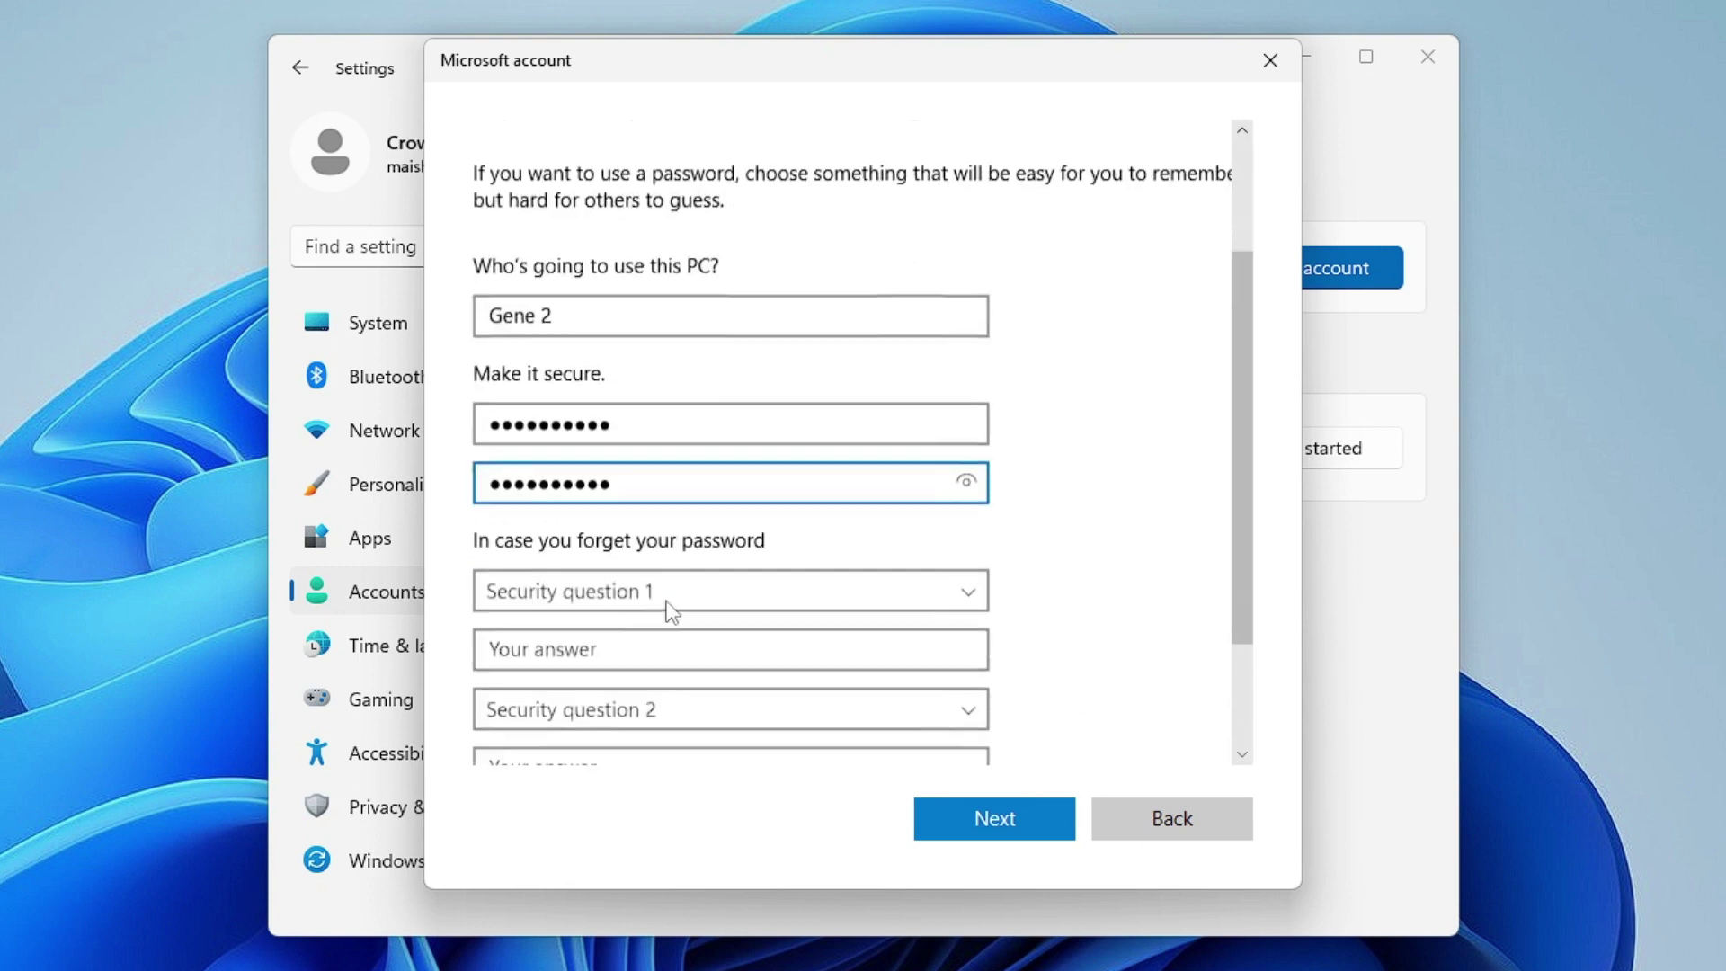
{"action": "scroll", "coordinate": [668, 609], "scroll_direction": "down", "scroll_amount": 2}
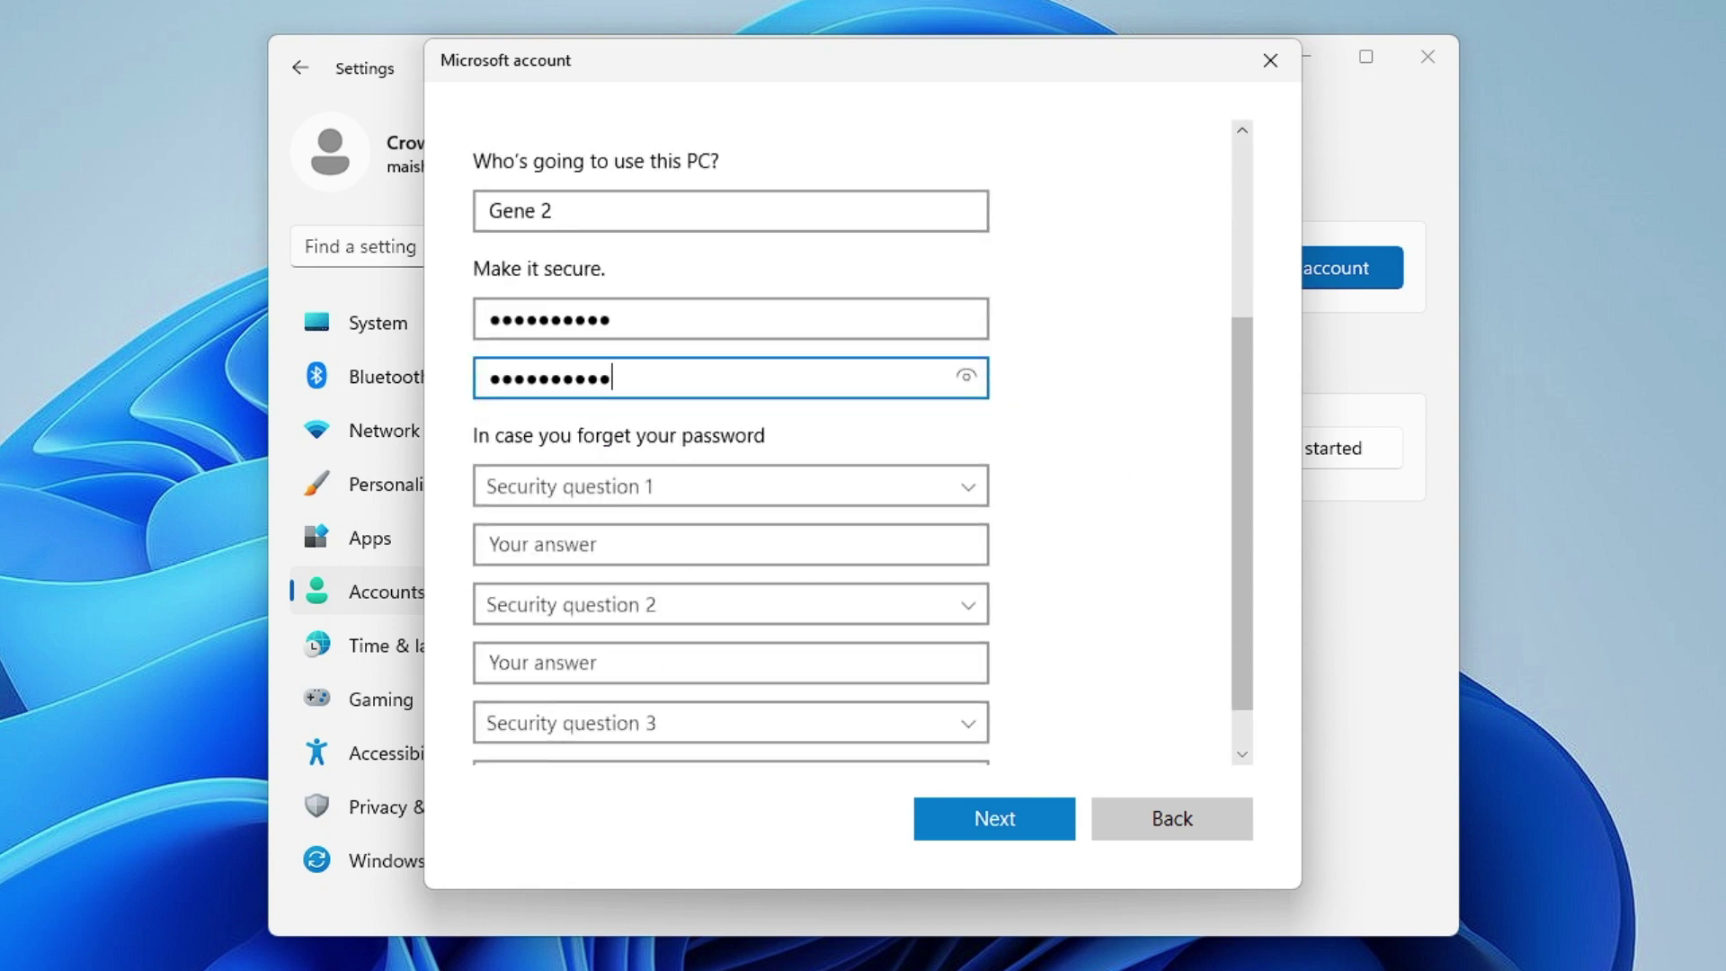
- Pick and answer three security questions, then finish creating the Gene 2 account
{"action": "left_click", "coordinate": [676, 485]}
{"action": "left_click", "coordinate": [675, 488]}
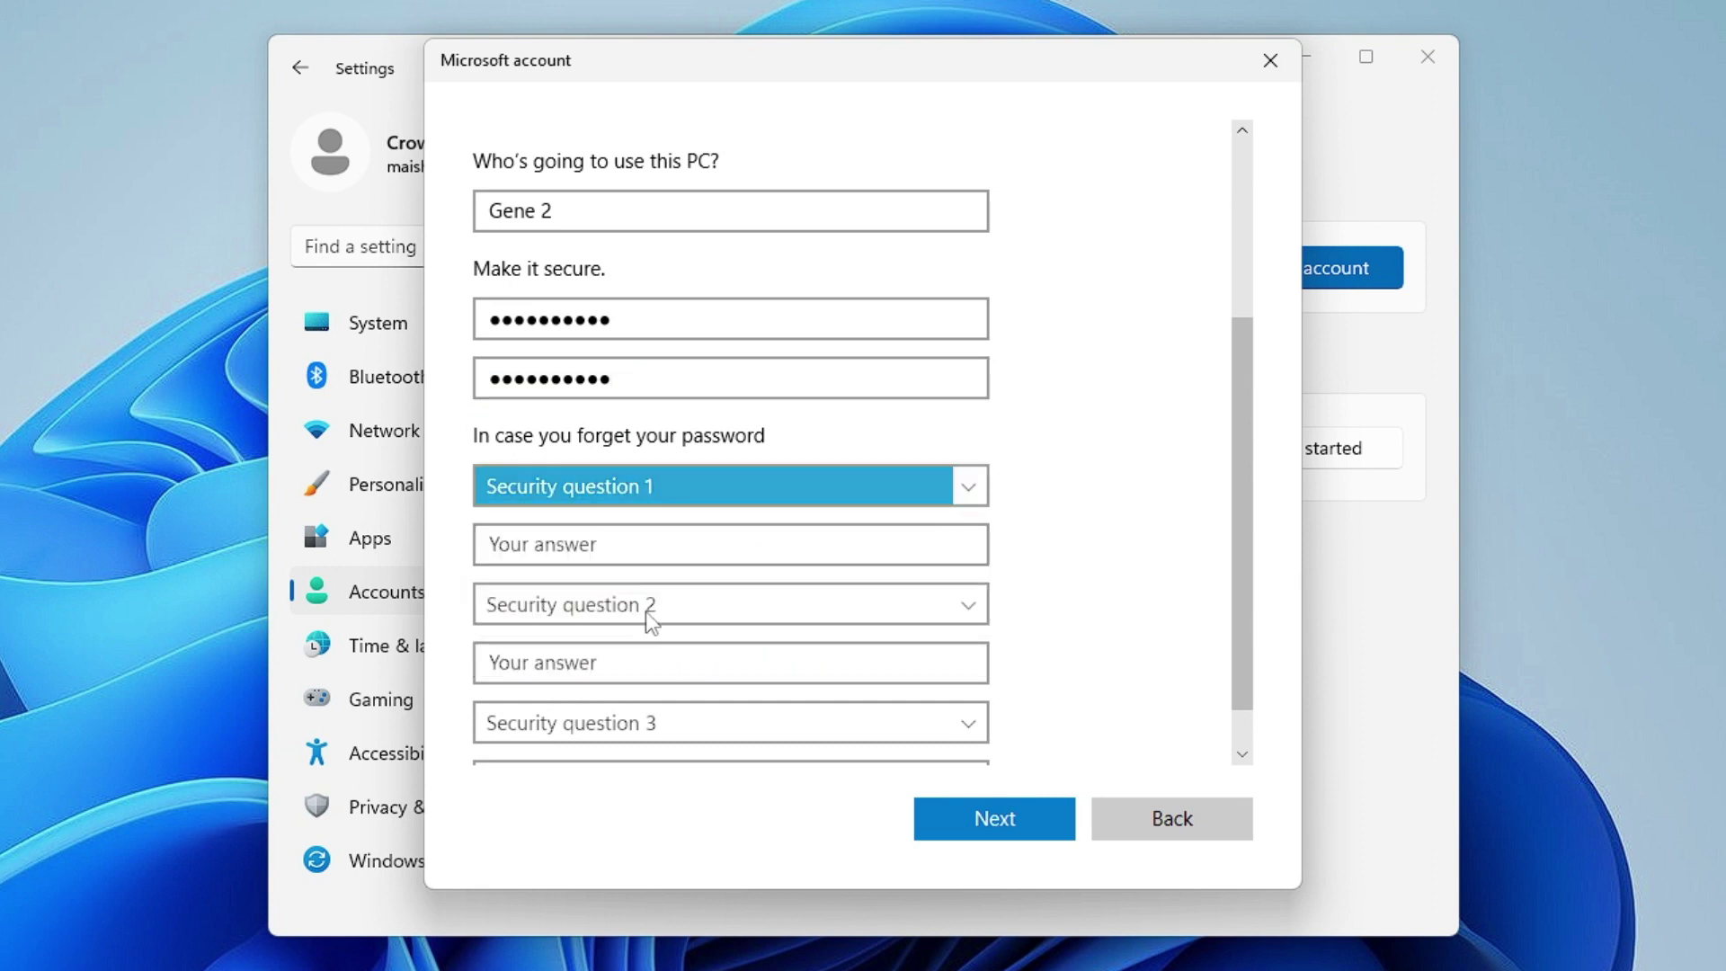
{"action": "scroll", "coordinate": [648, 617], "scroll_direction": "down", "scroll_amount": 1}
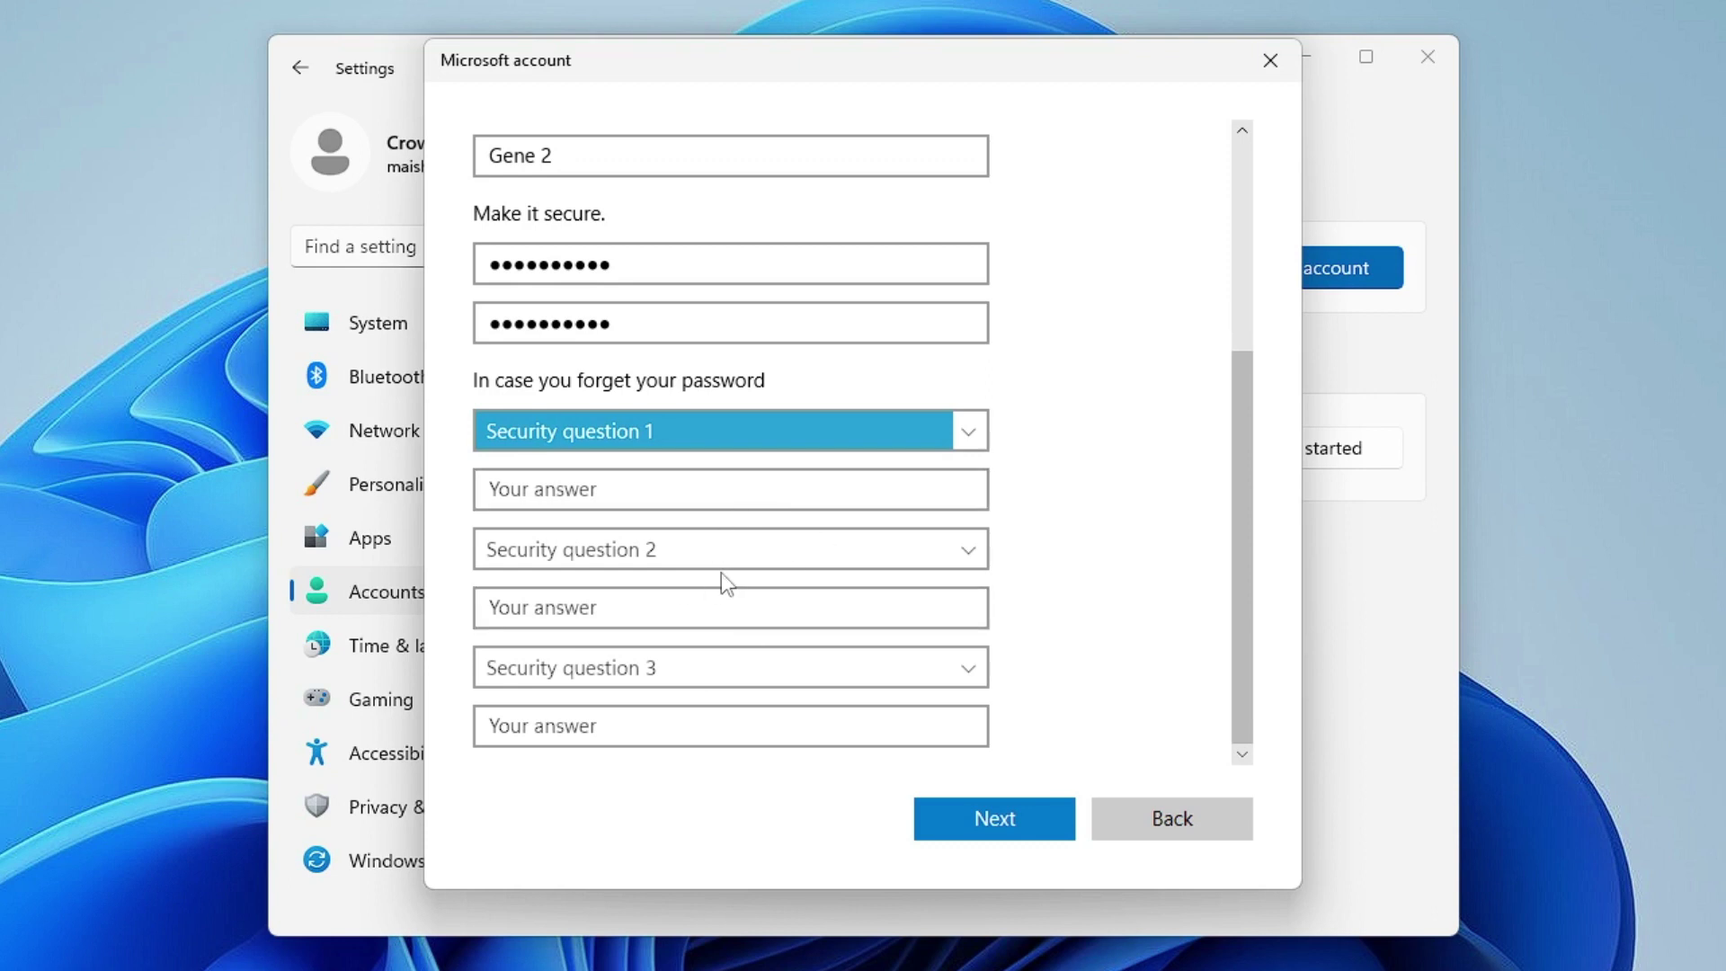
{"action": "left_click", "coordinate": [782, 431]}
{"action": "left_click", "coordinate": [647, 667]}
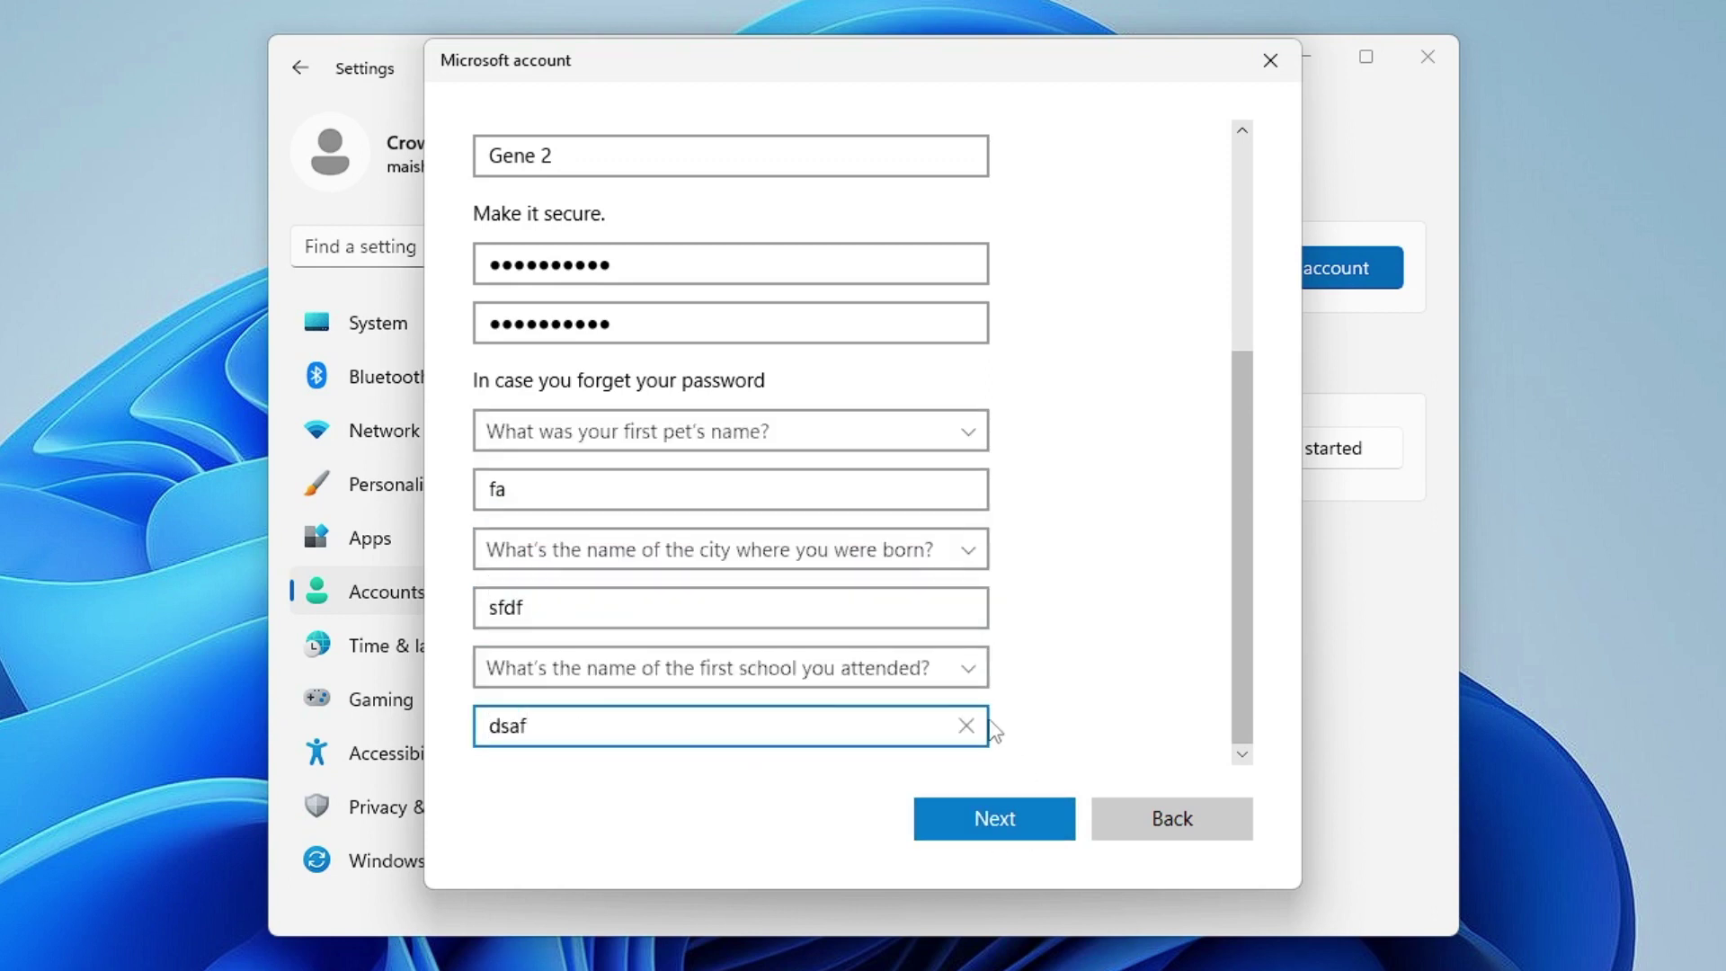
{"action": "left_click", "coordinate": [993, 822]}
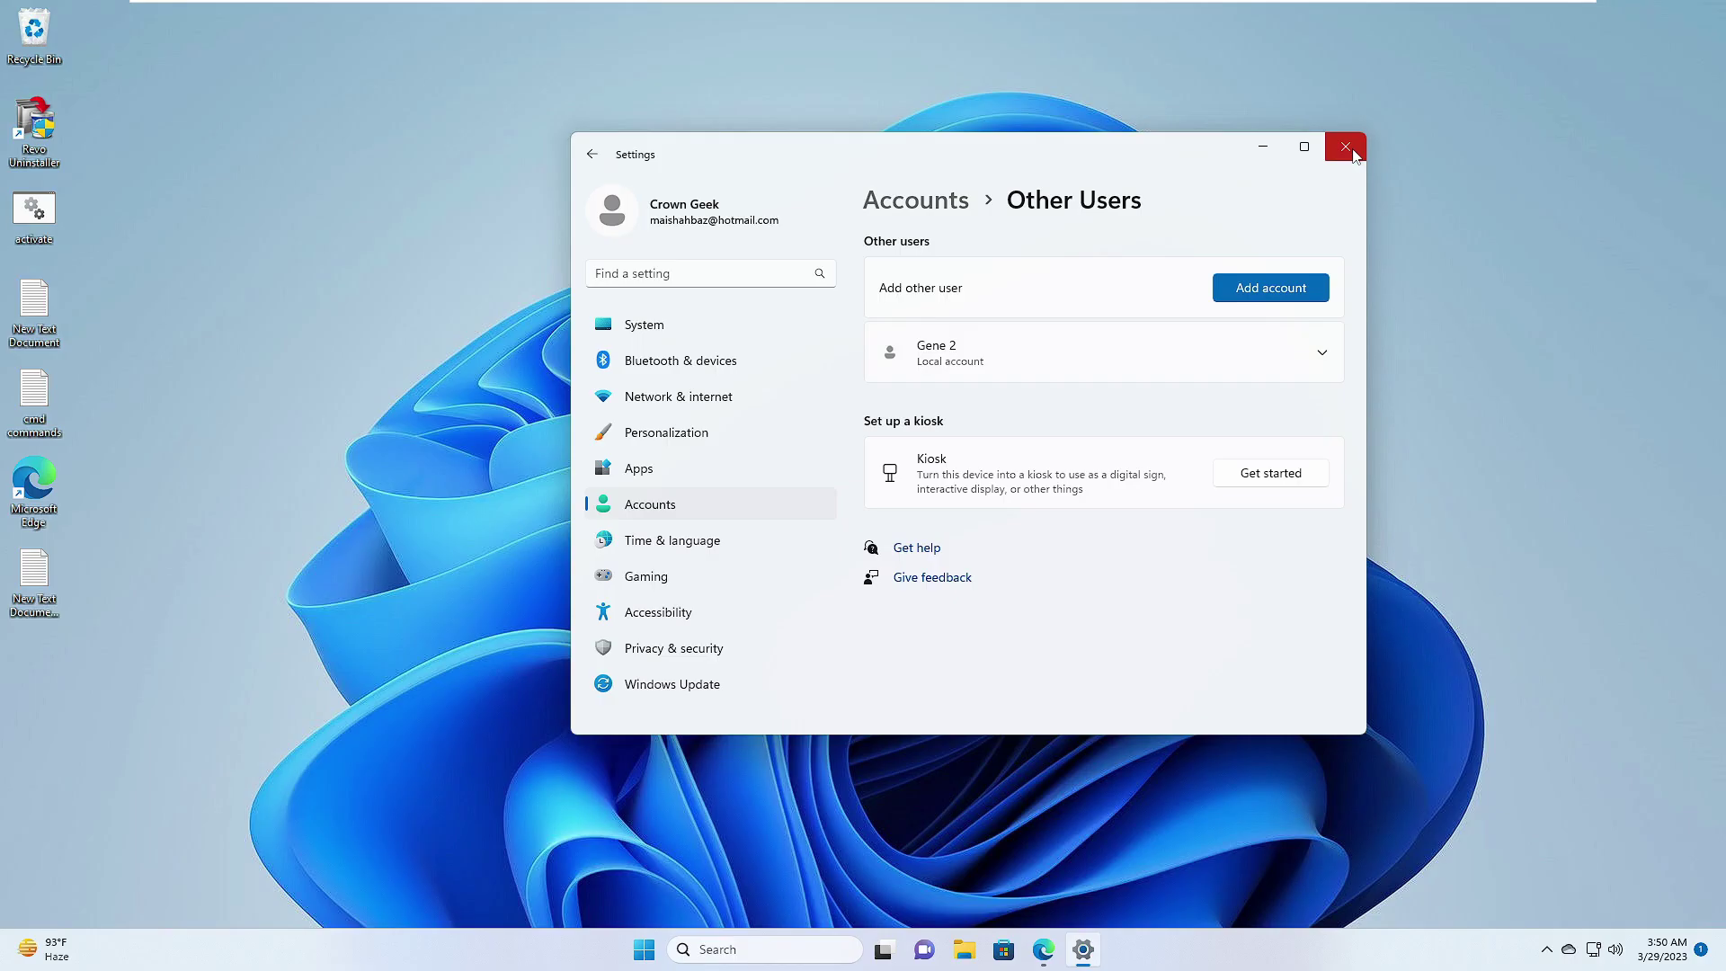
- Close the Settings window
{"action": "left_click", "coordinate": [1348, 151]}
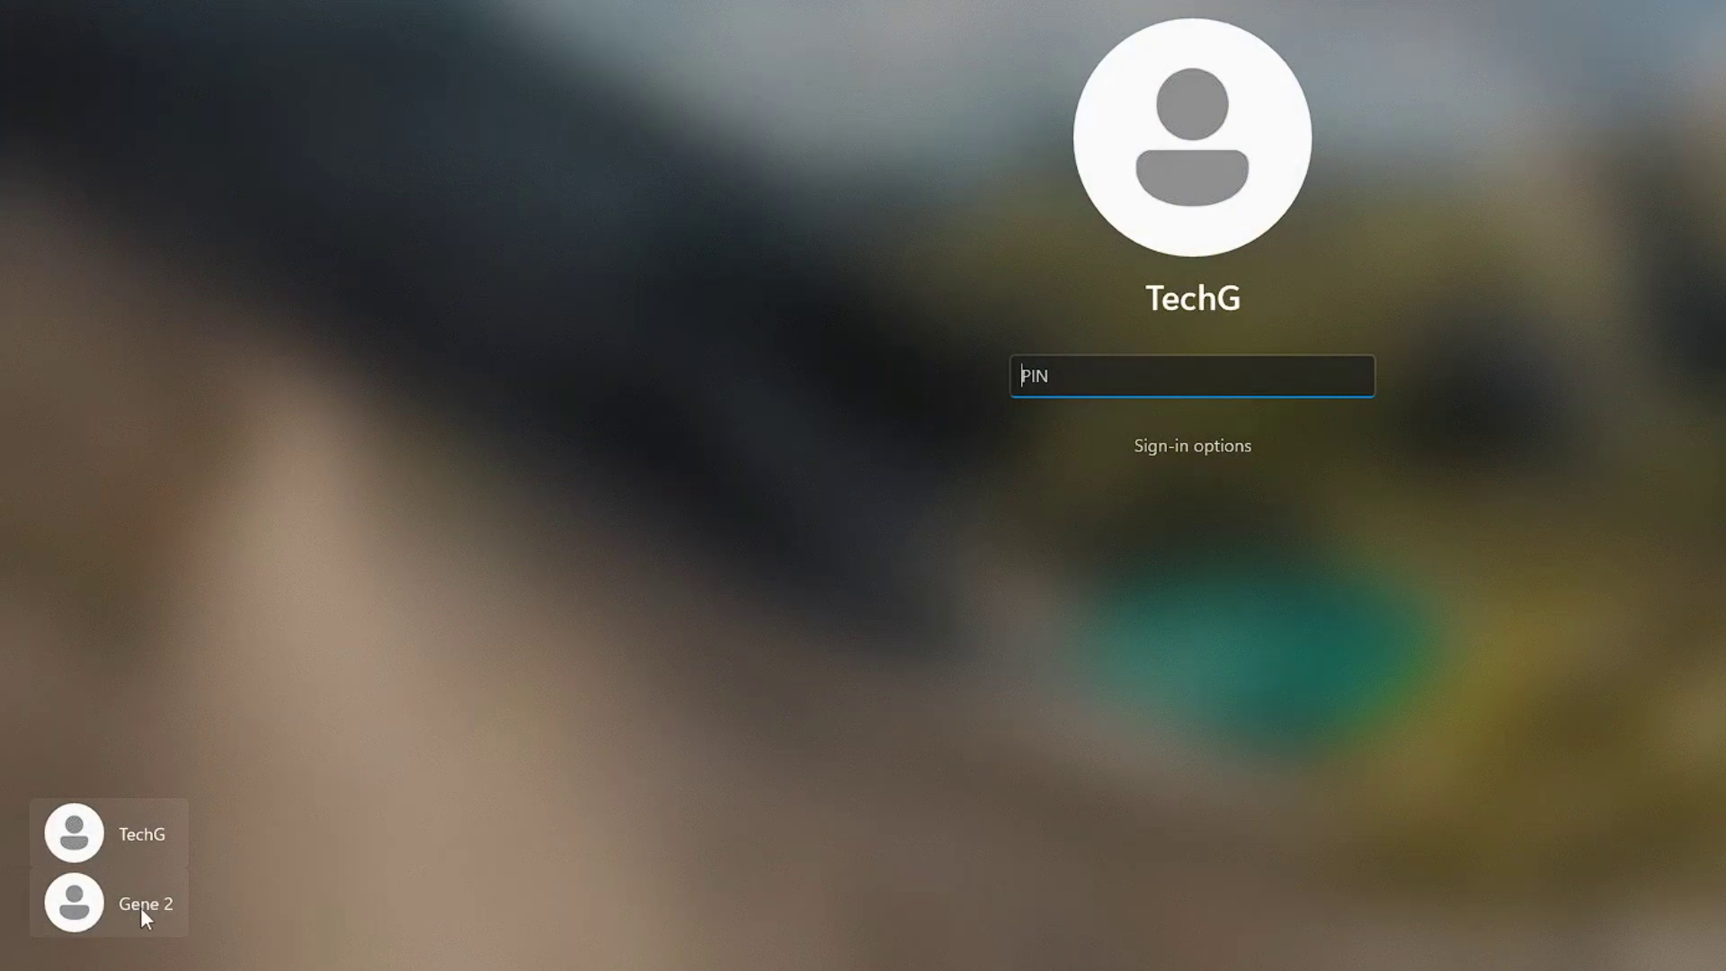
- Select Gene 2 from the sign-in screen's bottom-left user list
{"action": "left_click", "coordinate": [90, 907]}
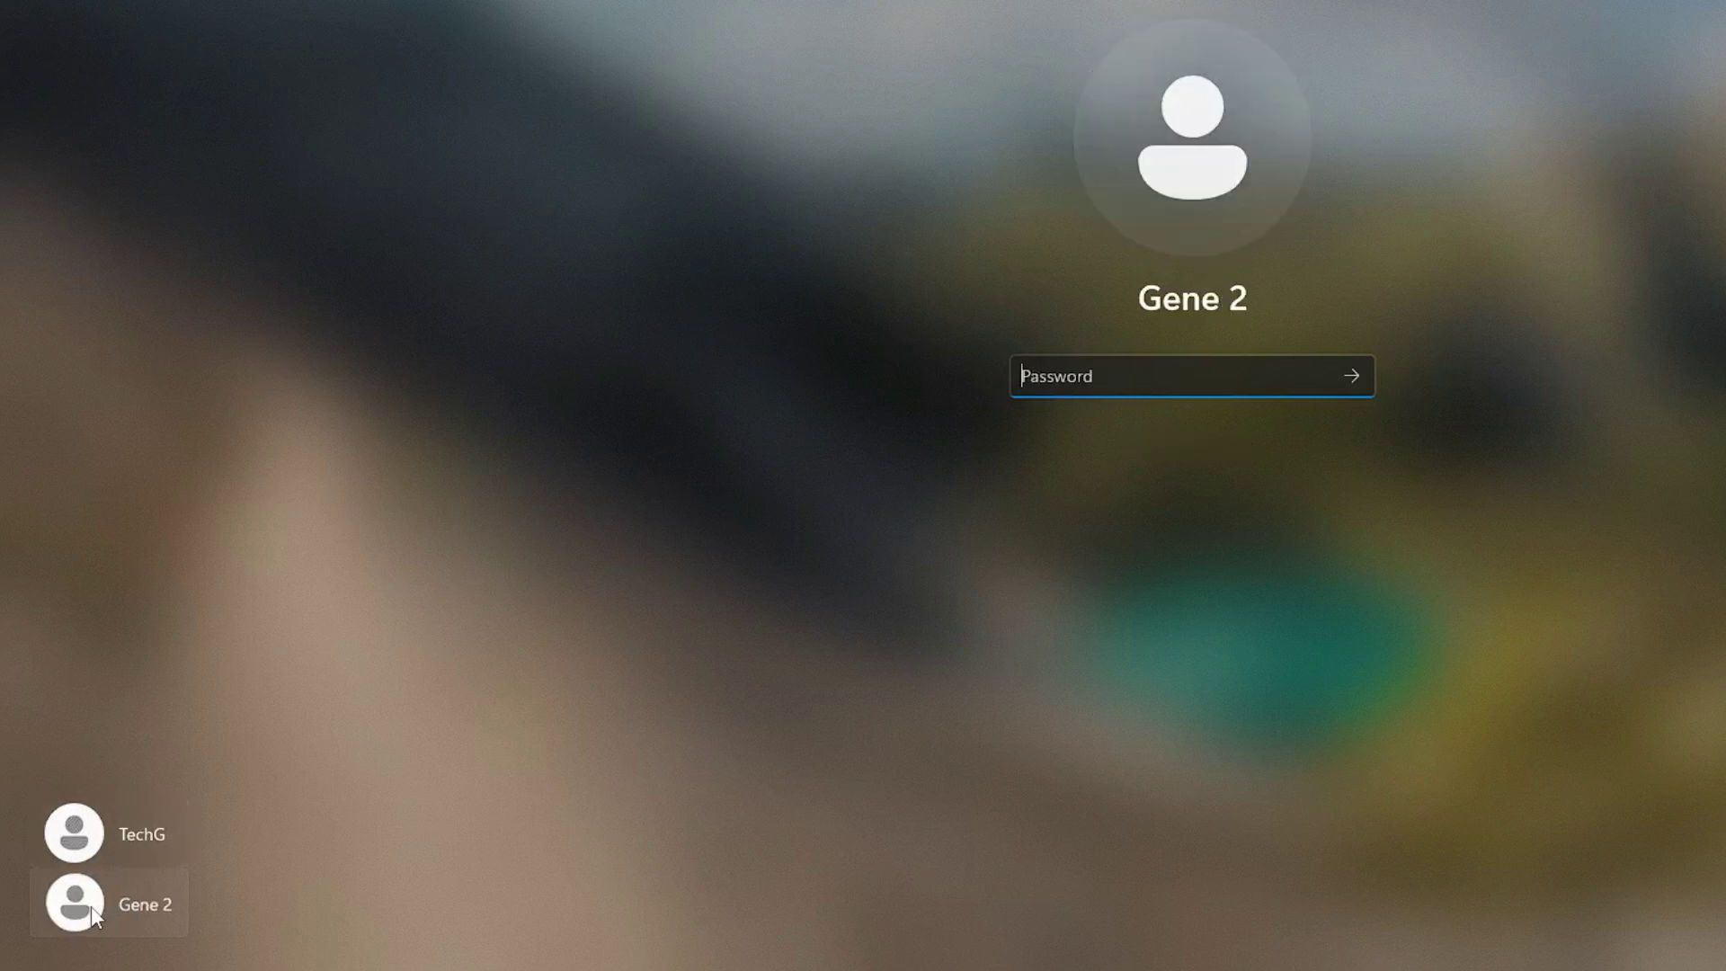